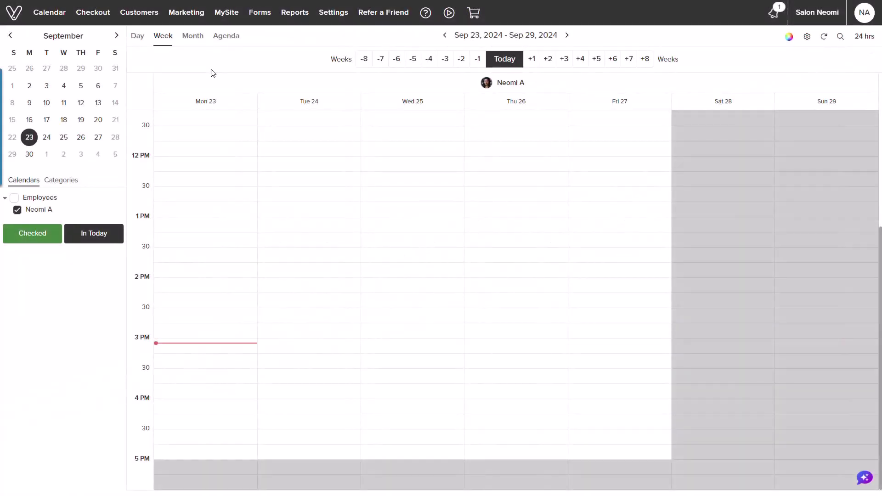
Step: From Settings > Employee Profiles, change the plan to 2 bookable calendars at $40/month
{"action": "mouse_move", "coordinate": [328, 21]}
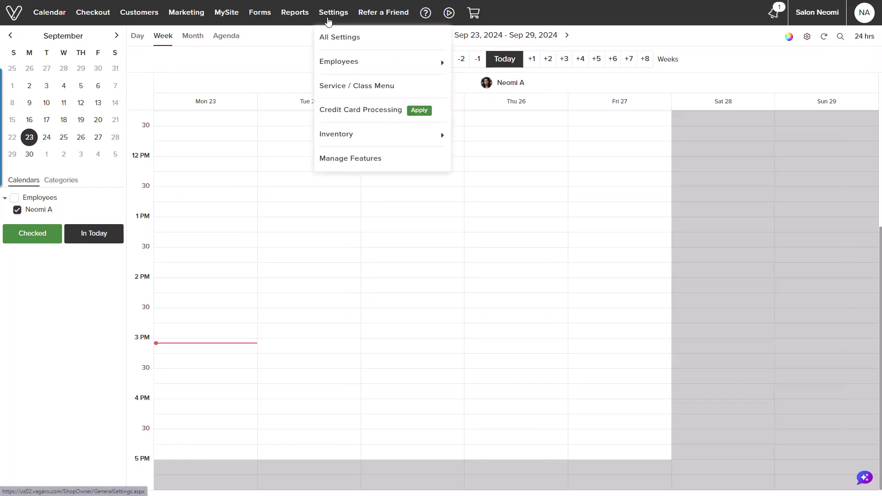
{"action": "mouse_move", "coordinate": [326, 62]}
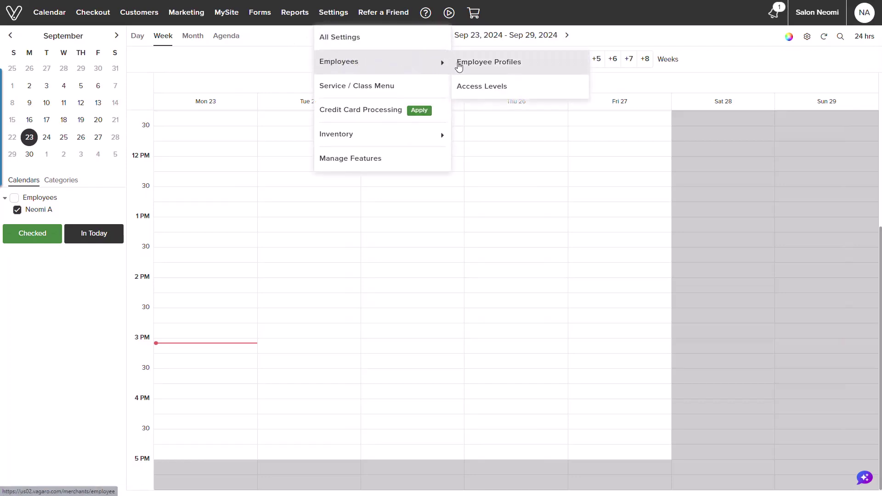
{"action": "left_click", "coordinate": [458, 67]}
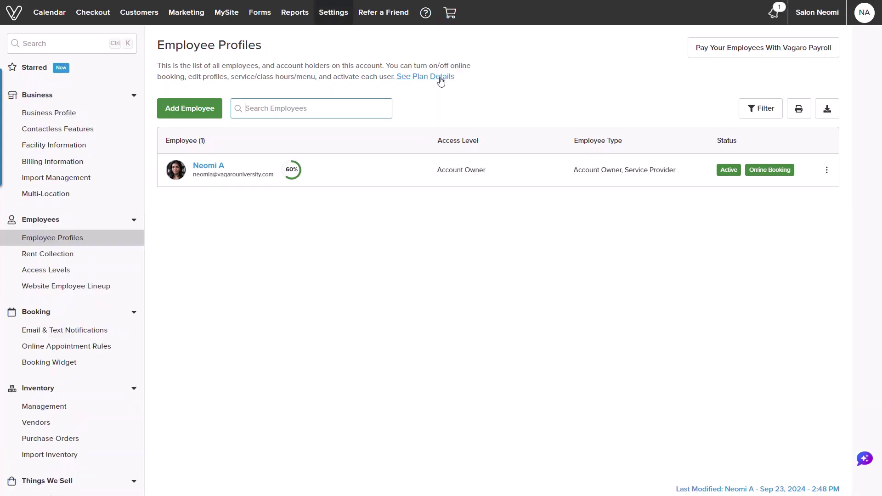
{"action": "left_click", "coordinate": [441, 81]}
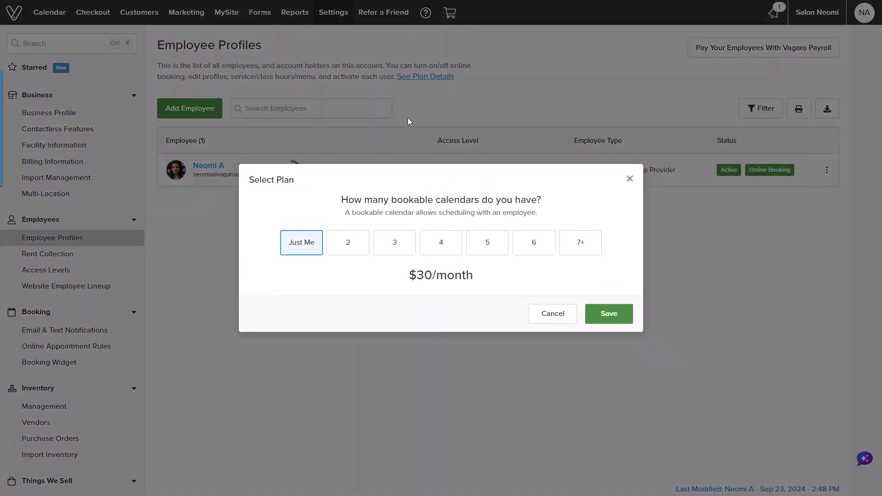
{"action": "left_click", "coordinate": [361, 242]}
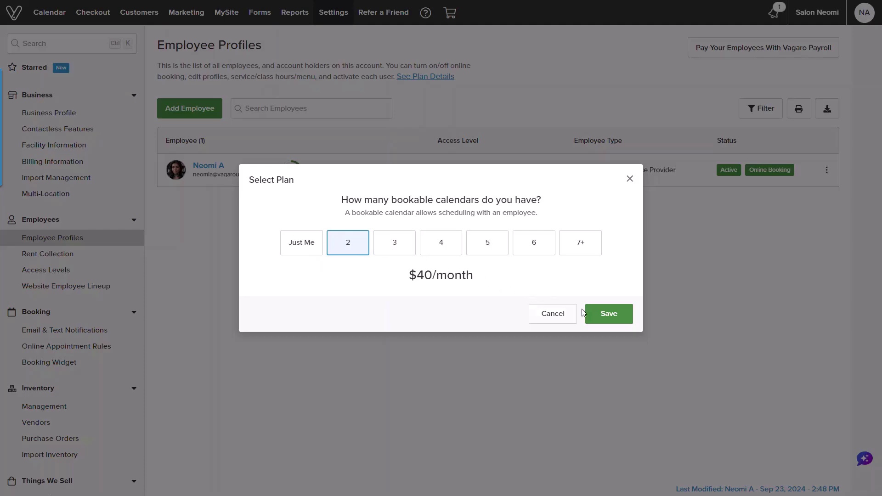
{"action": "left_click", "coordinate": [592, 313]}
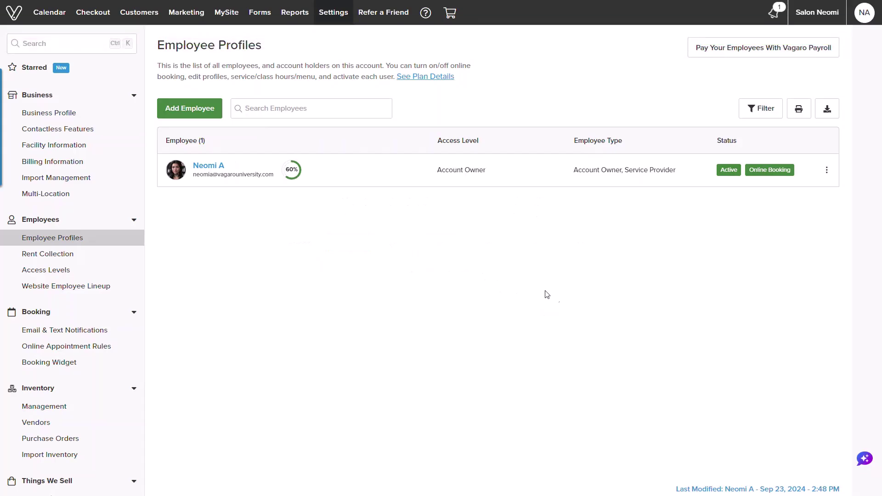
Step: Add a new employee with their first and last name, e-mail, and matching confirmation e-mail
{"action": "left_click", "coordinate": [194, 121]}
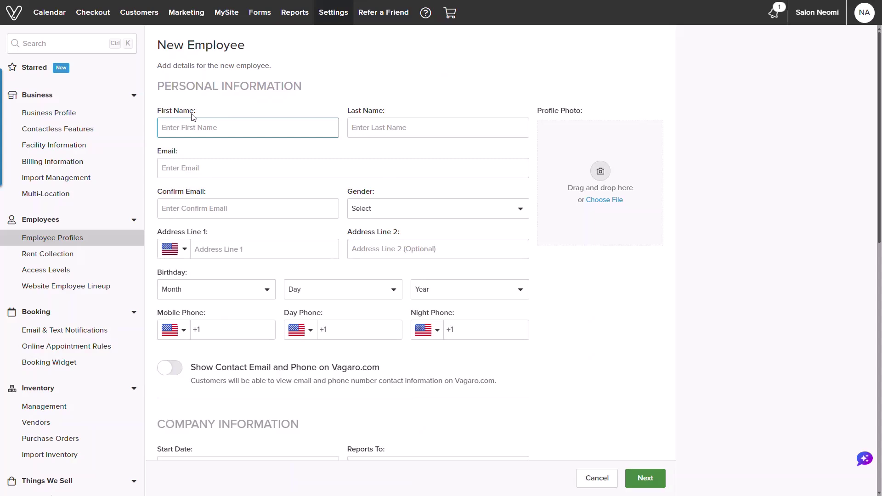
{"action": "key", "text": "Tab"}
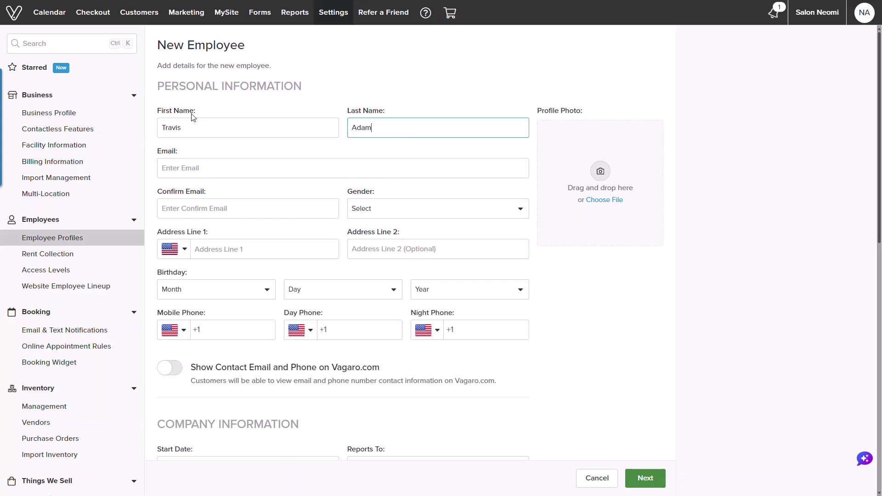
{"action": "left_click", "coordinate": [182, 167]}
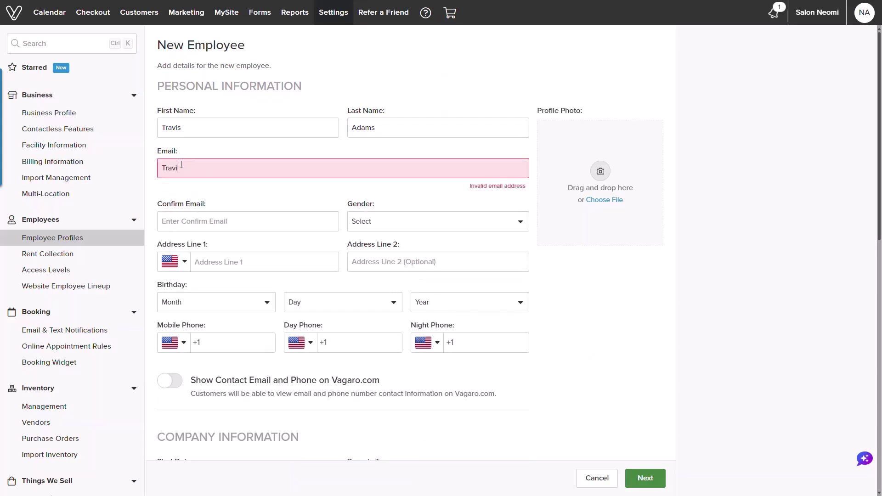
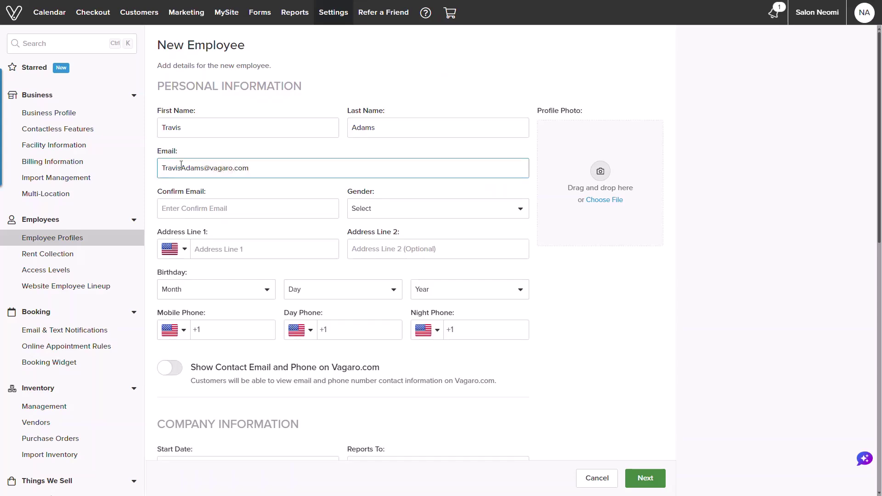
{"action": "triple_click", "coordinate": [182, 165]}
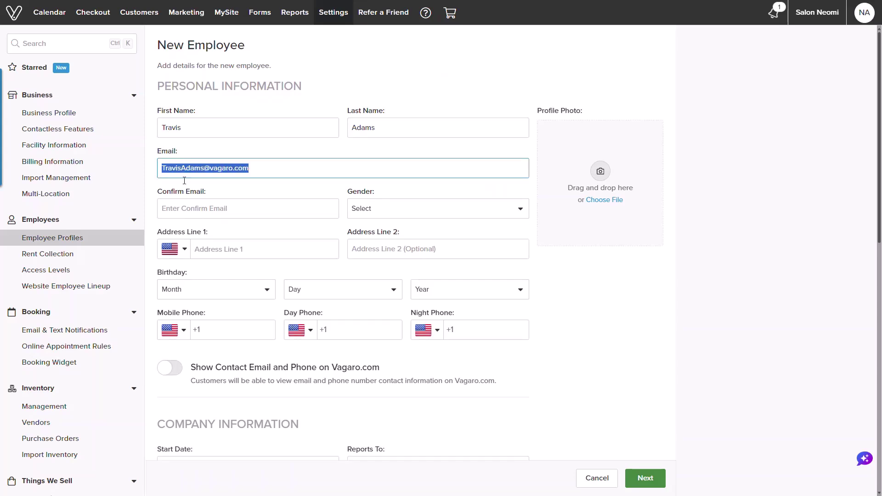
{"action": "key", "text": "ctrl+c"}
{"action": "key", "text": "Tab"}
{"action": "key", "text": "ctrl+v"}
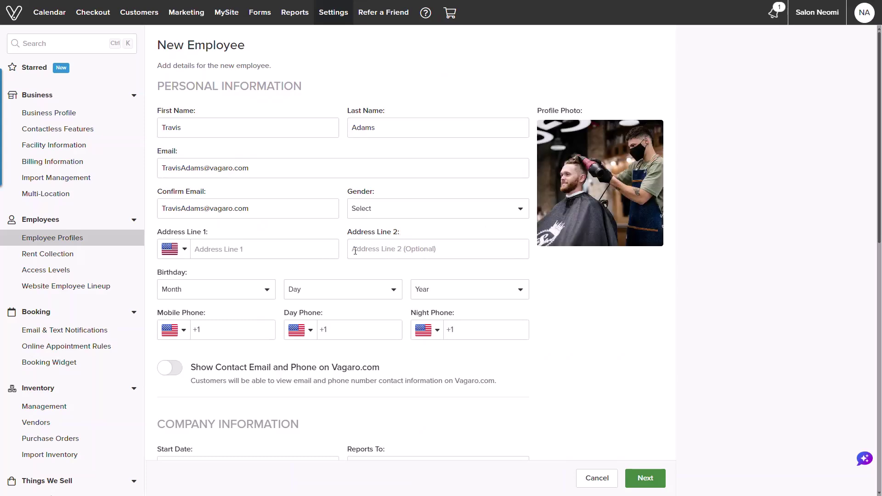
Step: Set gender to Male, enter the mobile number, and show contact details on Vagaro.com
{"action": "left_click", "coordinate": [415, 217]}
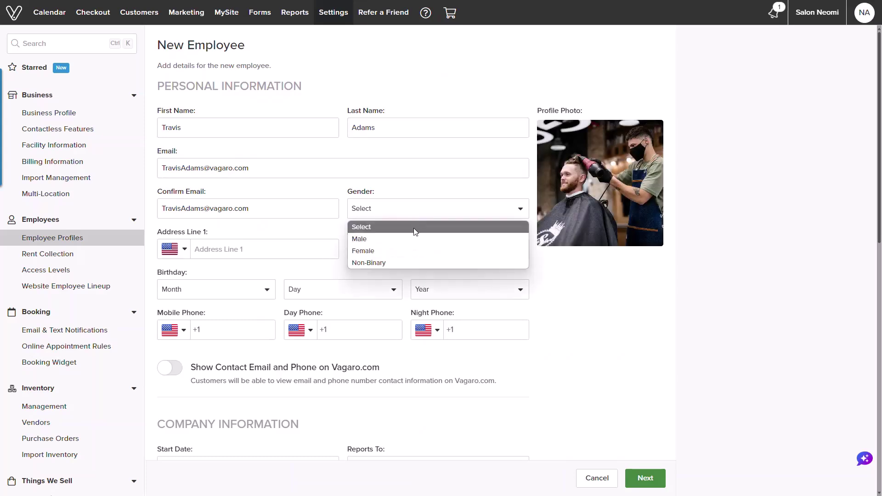
{"action": "left_click", "coordinate": [408, 243]}
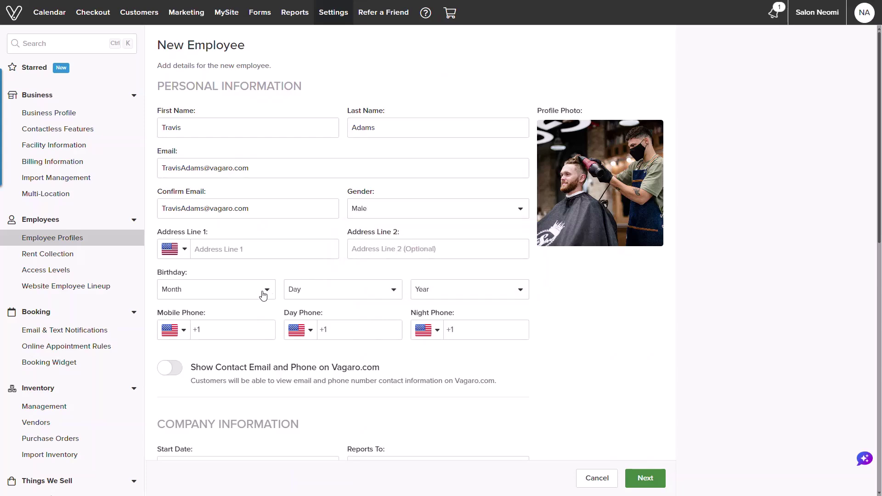
{"action": "left_click", "coordinate": [238, 330]}
{"action": "key", "text": "ctrl+v"}
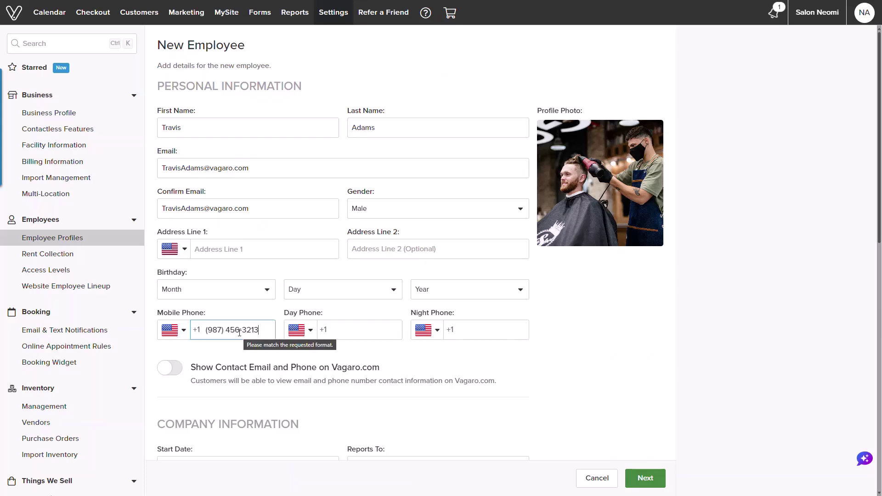
{"action": "left_click", "coordinate": [173, 368]}
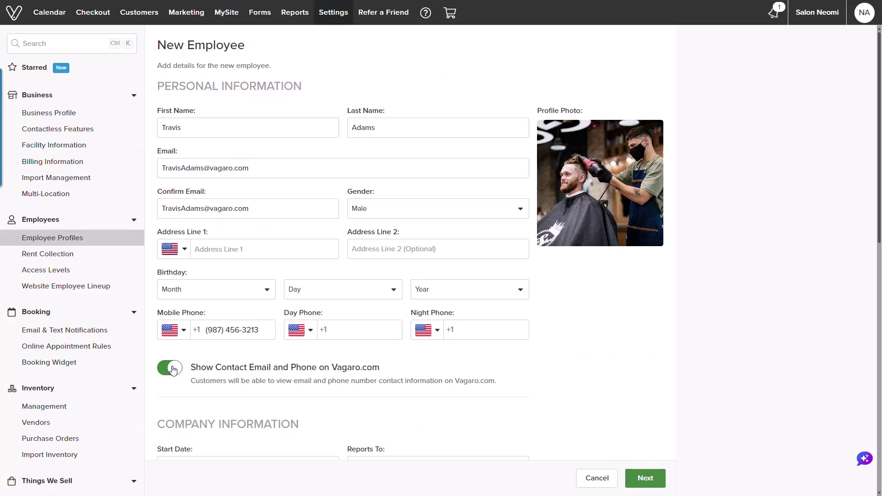
Step: Set the start date to Sep 16, 2024 and have the employee report to the account owner
{"action": "scroll", "coordinate": [172, 368], "scroll_direction": "down", "scroll_amount": 6}
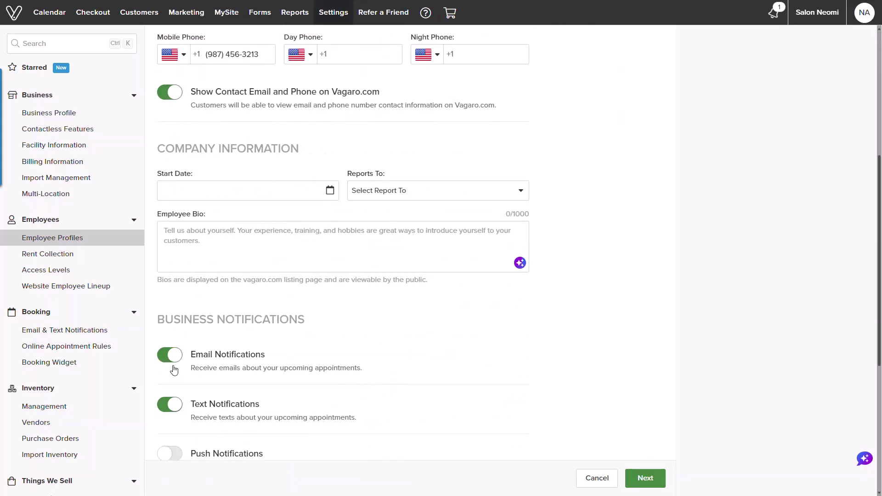
{"action": "left_click", "coordinate": [297, 199]}
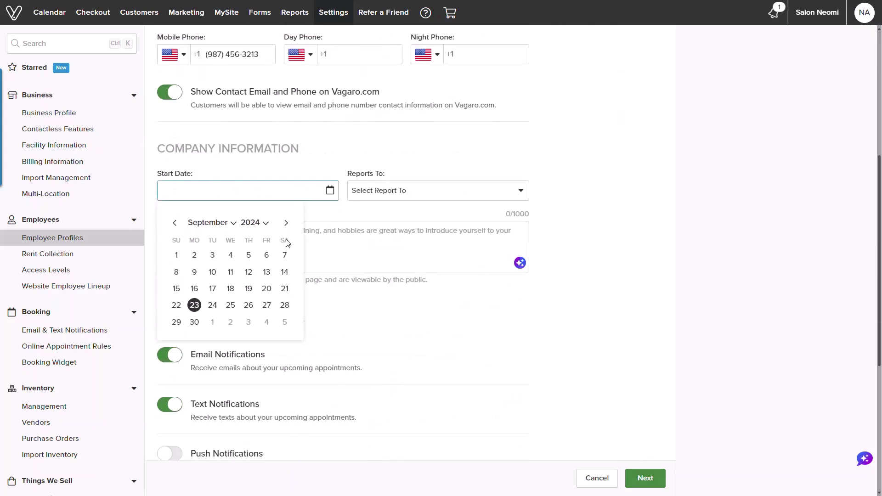
{"action": "left_click", "coordinate": [195, 289]}
{"action": "left_click", "coordinate": [392, 200]}
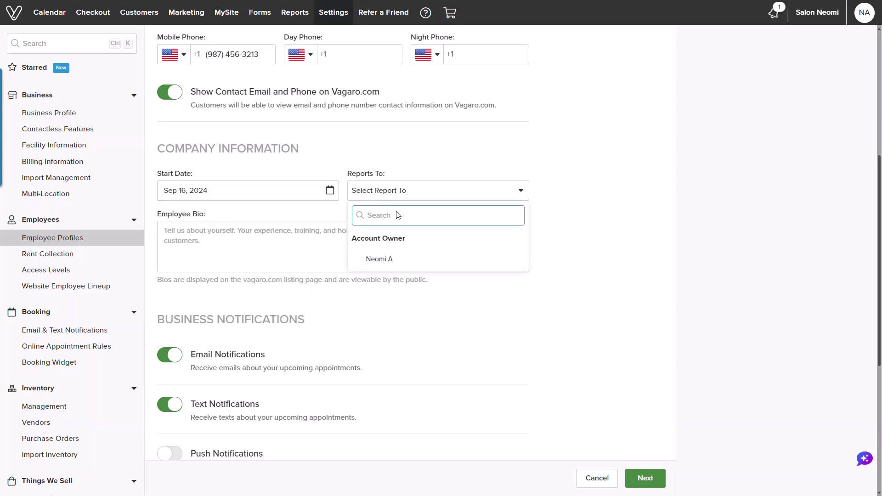
{"action": "left_click", "coordinate": [380, 260]}
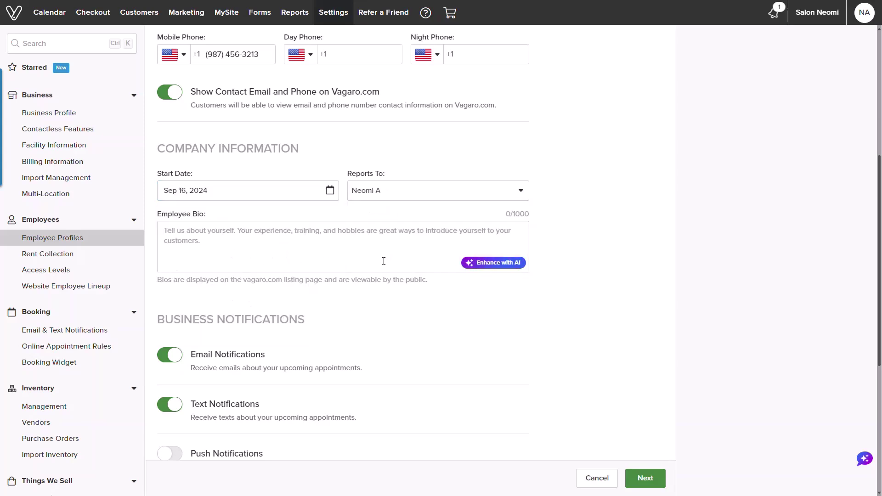
Step: Paste a barber bio and replace it with the AI-enhanced professional version
{"action": "left_click", "coordinate": [384, 261]}
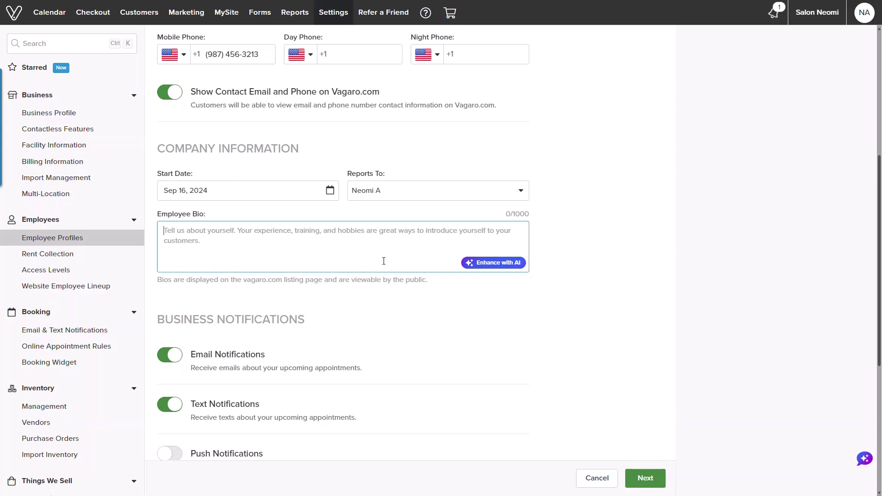
{"action": "key", "text": "ctrl+v"}
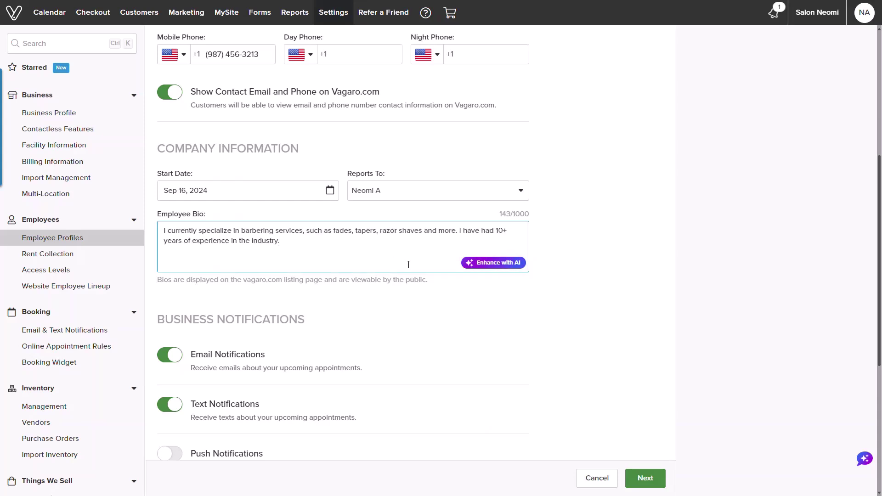
{"action": "left_click", "coordinate": [471, 263]}
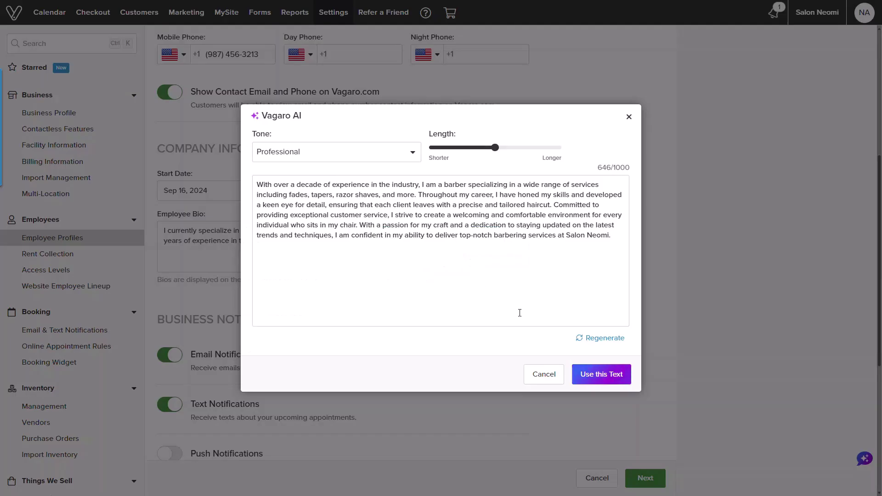
{"action": "left_click", "coordinate": [586, 375]}
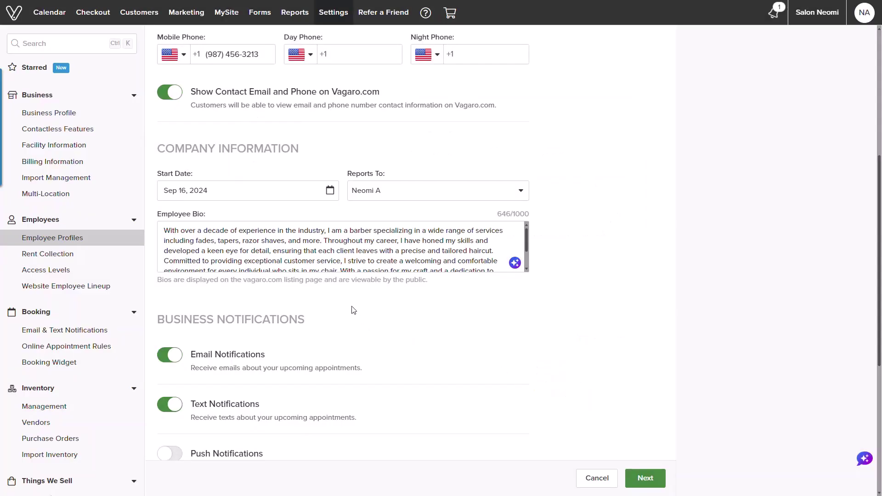
Step: Turn on appointment push notifications, leaving all business and marketing notifications enabled
{"action": "scroll", "coordinate": [353, 309], "scroll_direction": "down", "scroll_amount": 3}
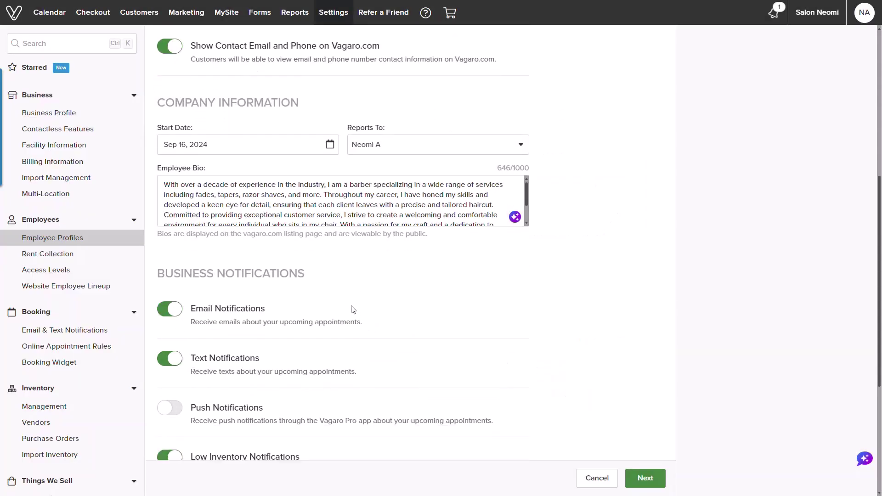
{"action": "scroll", "coordinate": [353, 310], "scroll_direction": "down", "scroll_amount": 1}
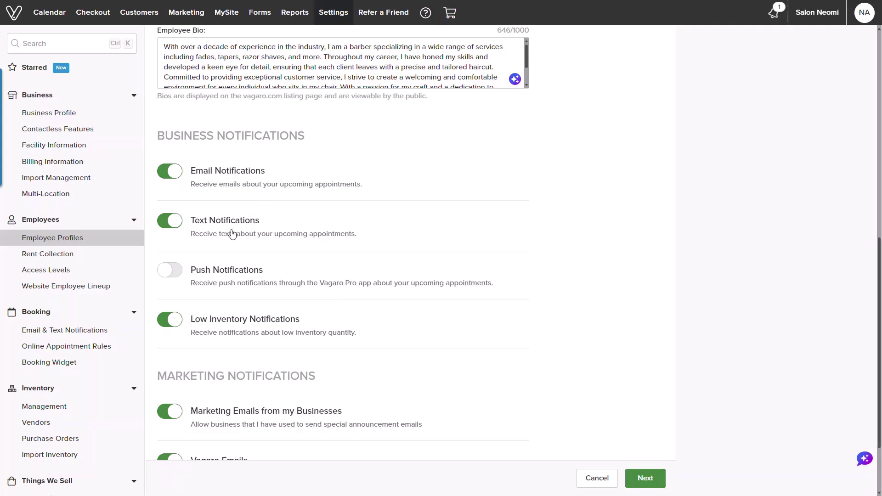
{"action": "left_click", "coordinate": [180, 271]}
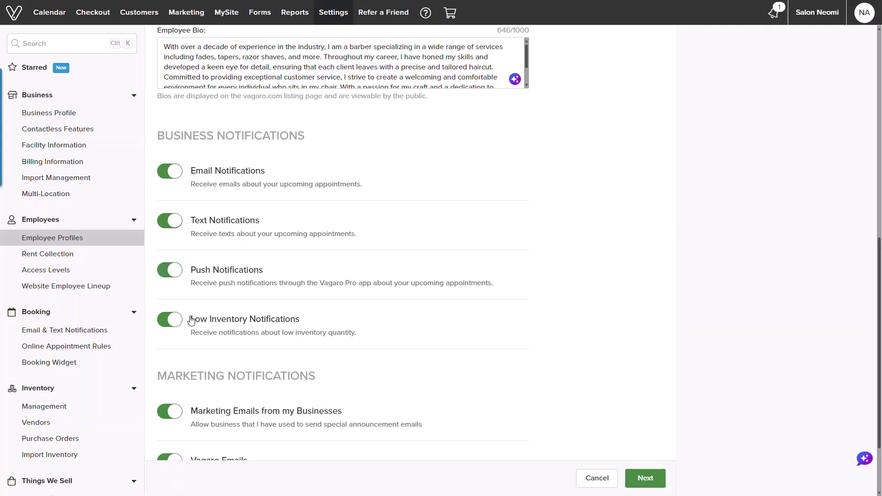
{"action": "scroll", "coordinate": [192, 320], "scroll_direction": "down", "scroll_amount": 2}
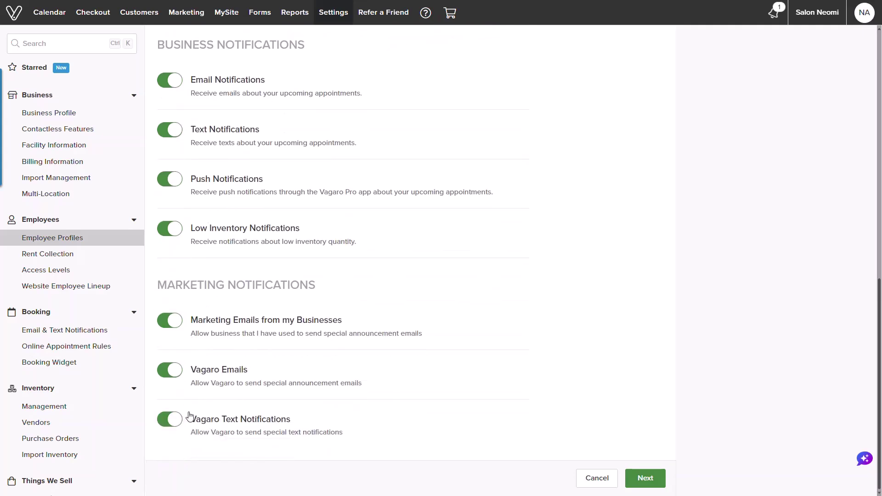
Step: Enter and confirm the login password, and set the favorite music group security question and answer
{"action": "left_click", "coordinate": [632, 487]}
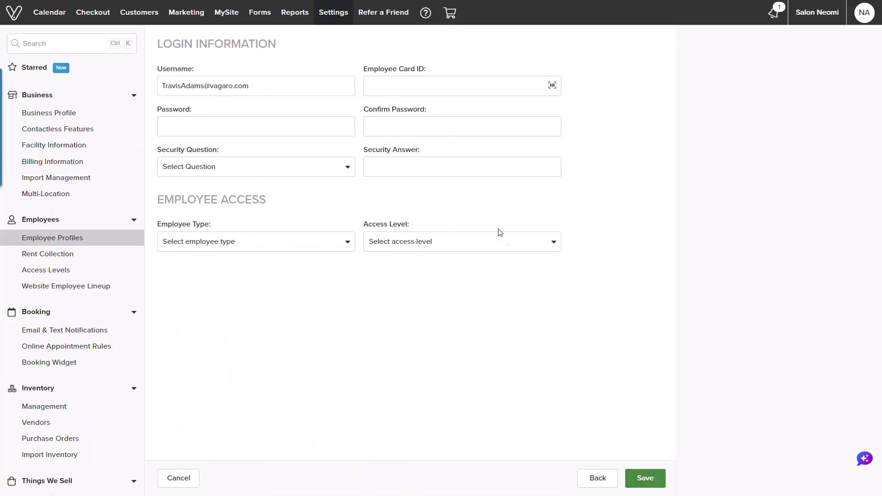
{"action": "left_click", "coordinate": [452, 89]}
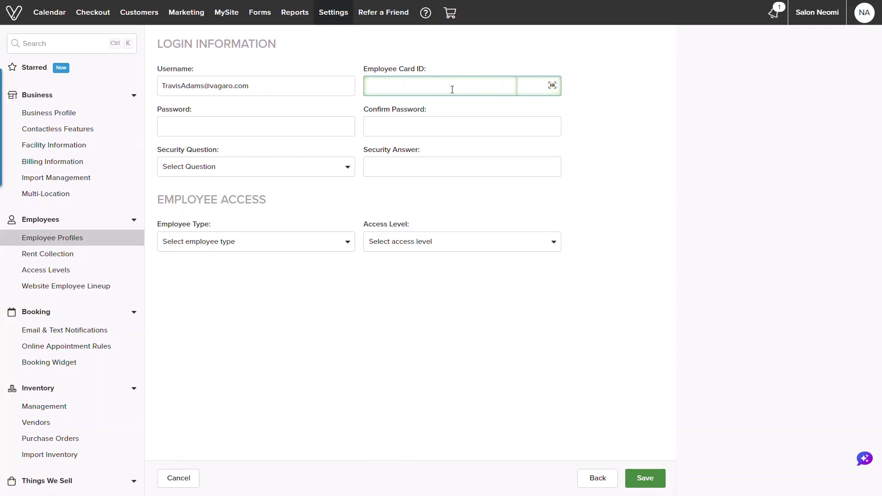
{"action": "left_click", "coordinate": [345, 122]}
{"action": "key", "text": "ctrl+v"}
{"action": "left_click", "coordinate": [378, 131]}
{"action": "key", "text": "ctrl+v"}
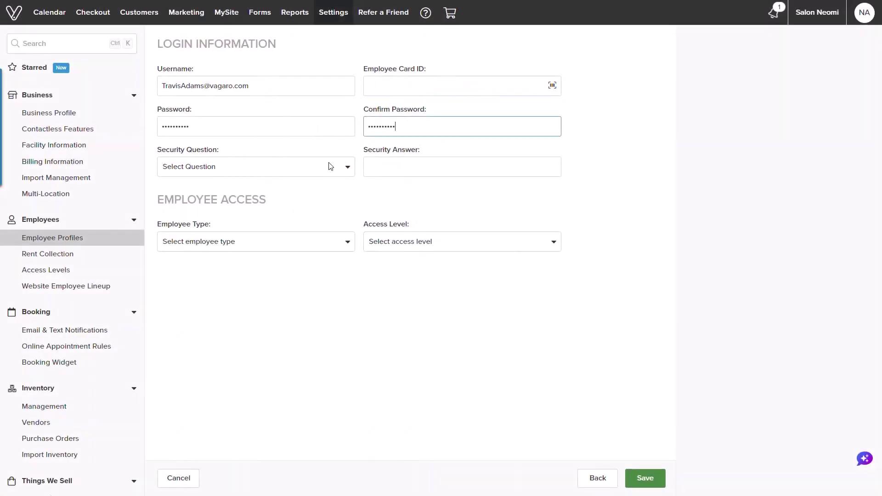
{"action": "left_click", "coordinate": [315, 170]}
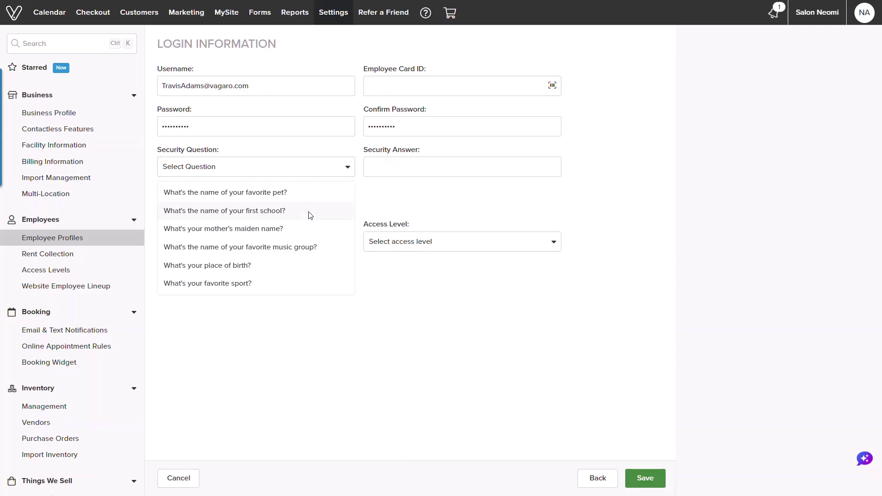
{"action": "left_click", "coordinate": [292, 247]}
{"action": "left_click", "coordinate": [374, 169]}
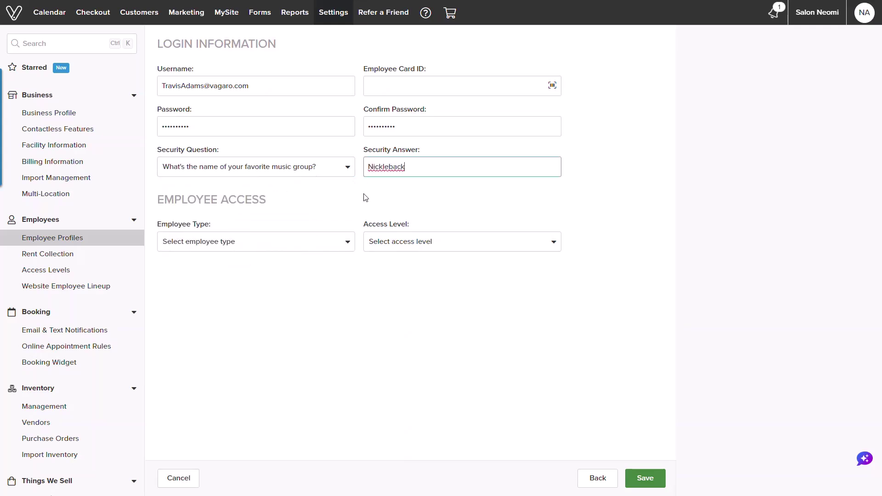
Step: Make the employee a Service Provider with Service Provider Self Employed access
{"action": "left_click", "coordinate": [310, 241]}
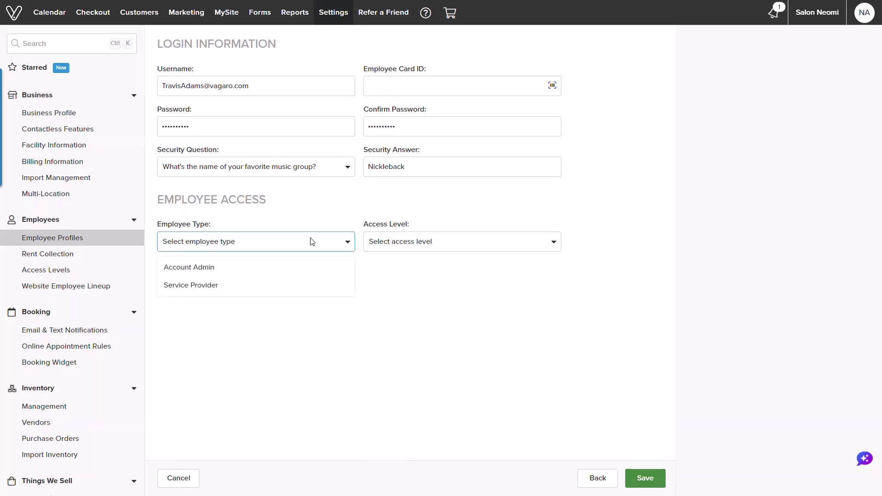
{"action": "left_click", "coordinate": [224, 289]}
{"action": "left_click", "coordinate": [381, 248]}
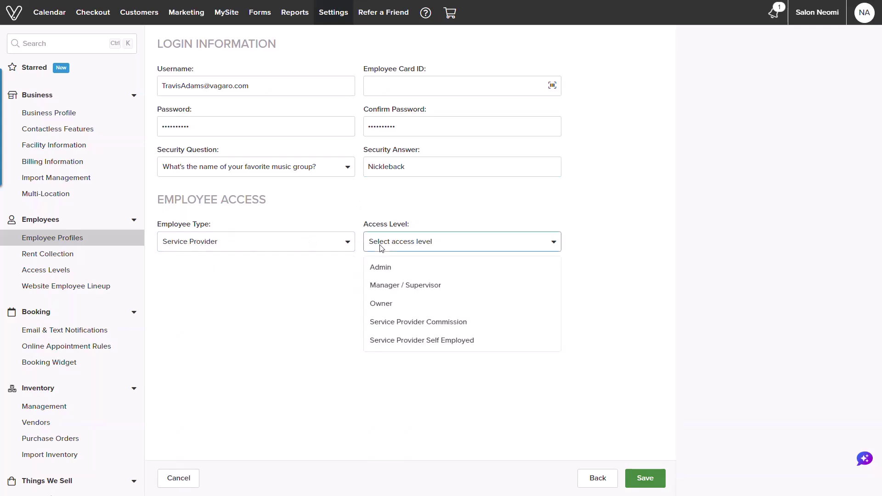
{"action": "left_click", "coordinate": [404, 340]}
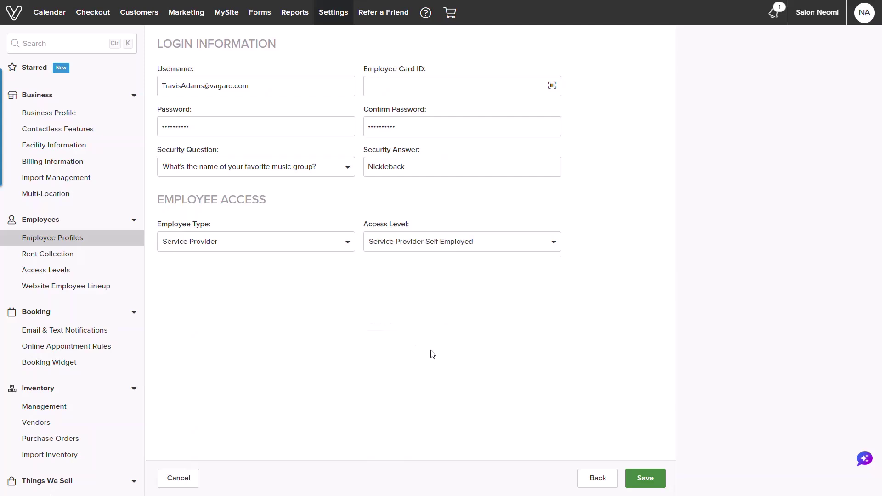
Step: Assign Women's Haircut at $45 and Men's Haircut at $50 to the employee's services
{"action": "left_click", "coordinate": [656, 475]}
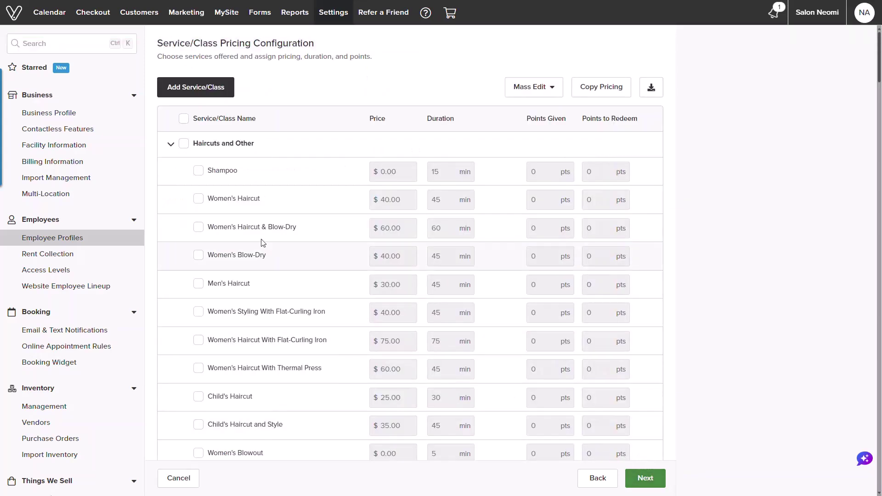
{"action": "left_click", "coordinate": [184, 144]}
{"action": "left_click", "coordinate": [184, 144]}
{"action": "left_click", "coordinate": [198, 198]}
{"action": "left_click", "coordinate": [386, 201]}
{"action": "key", "text": "BackSpace"}
{"action": "type", "text": "5"}
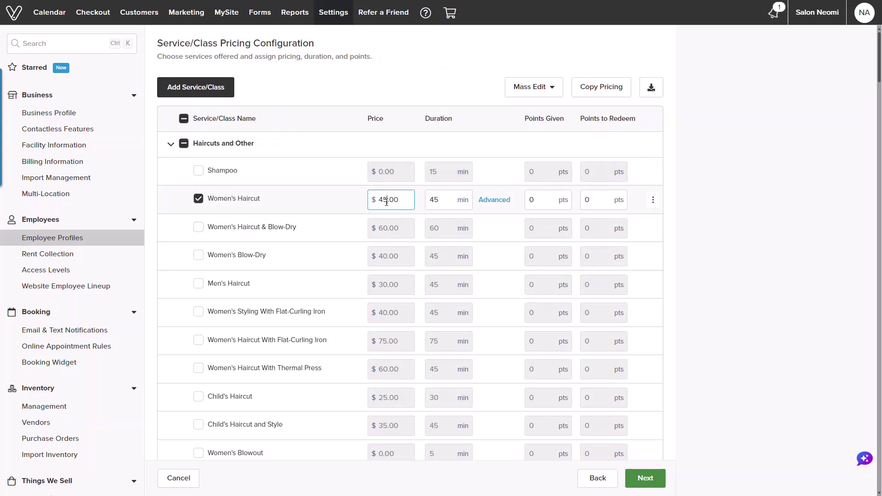
{"action": "left_click", "coordinate": [198, 283]}
{"action": "left_click", "coordinate": [389, 285]}
{"action": "key", "text": "BackSpace"}
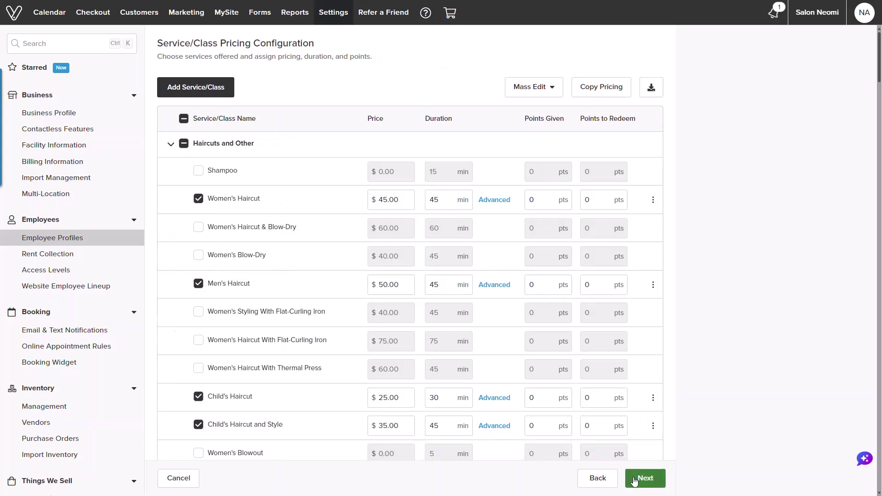
{"action": "left_click", "coordinate": [634, 481]}
Step: Turn on working hours for Monday, Wednesday, Thursday and Friday
{"action": "left_click", "coordinate": [185, 122]}
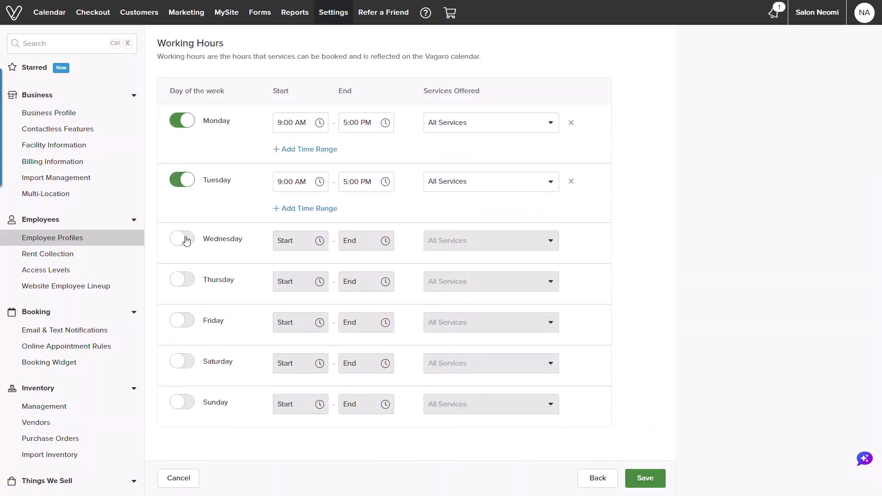
{"action": "left_click", "coordinate": [186, 240]}
{"action": "left_click", "coordinate": [186, 297]}
{"action": "left_click", "coordinate": [186, 357]}
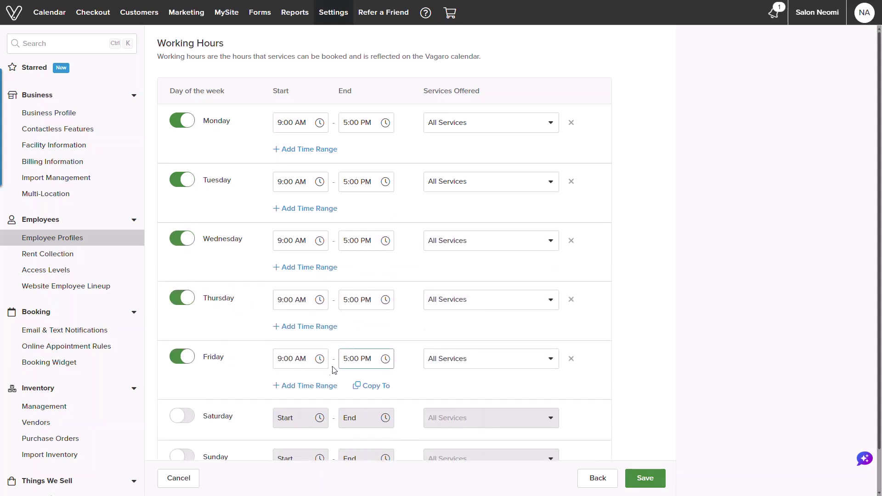
Step: Split Friday into 9:00 AM–12:00 PM and 2:00 PM–5:00 PM, then save the hours
{"action": "left_click", "coordinate": [289, 386]}
{"action": "left_click", "coordinate": [342, 362]}
{"action": "type", "text": "12"}
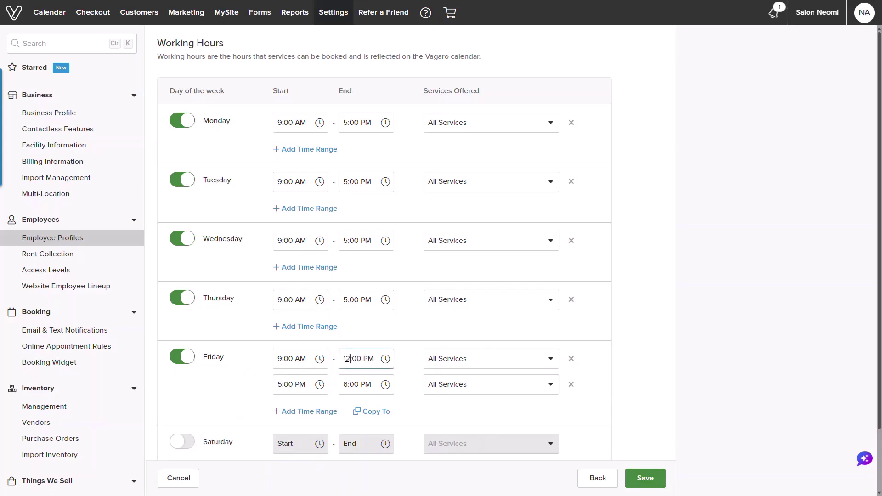
{"action": "left_click", "coordinate": [281, 385]}
{"action": "type", "text": "2"}
{"action": "left_click", "coordinate": [349, 385]}
{"action": "type", "text": "5"}
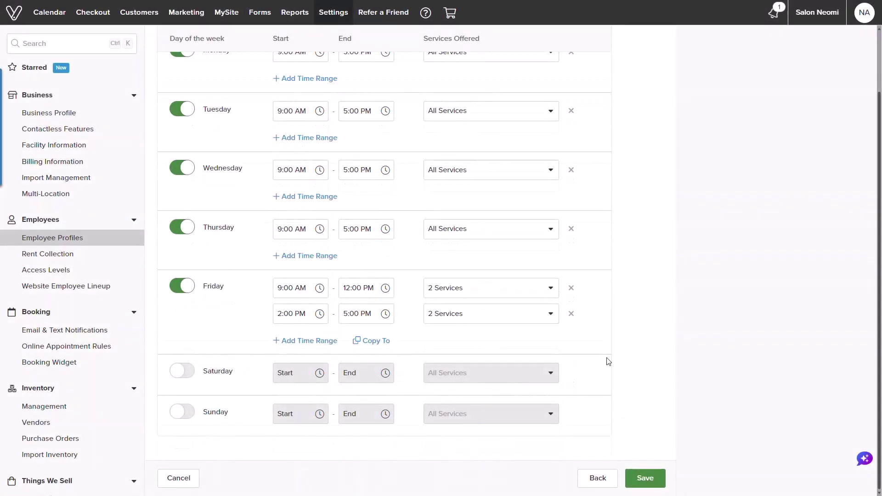
{"action": "left_click", "coordinate": [648, 478]}
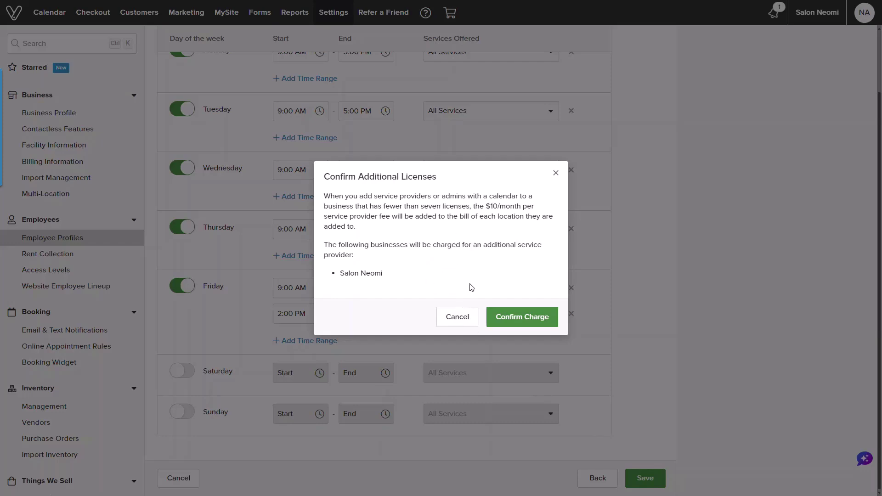
Step: Confirm the extra service-provider license charge, then open the new barber's profile actions
{"action": "left_click", "coordinate": [499, 323]}
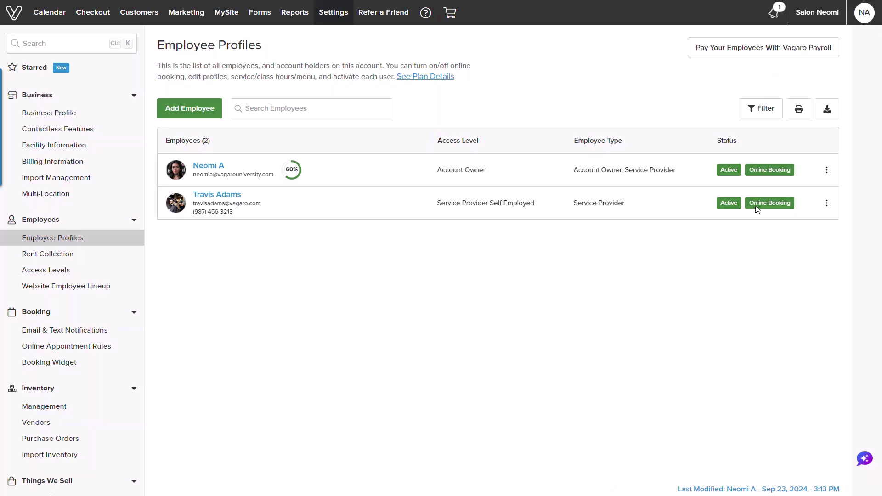
{"action": "left_click", "coordinate": [825, 205]}
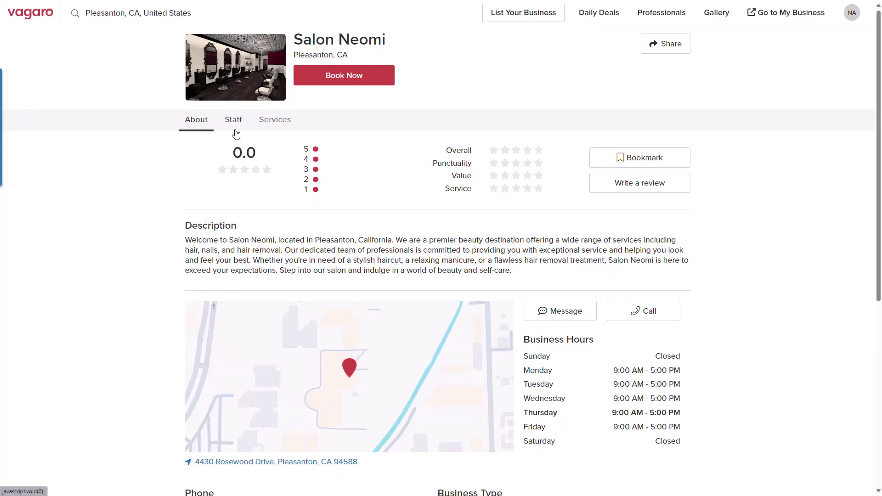
Step: From the Staff list, book a Men's Haircut with the new barber at 4:00 PM on Oct 3, 2024
{"action": "left_click", "coordinate": [234, 120]}
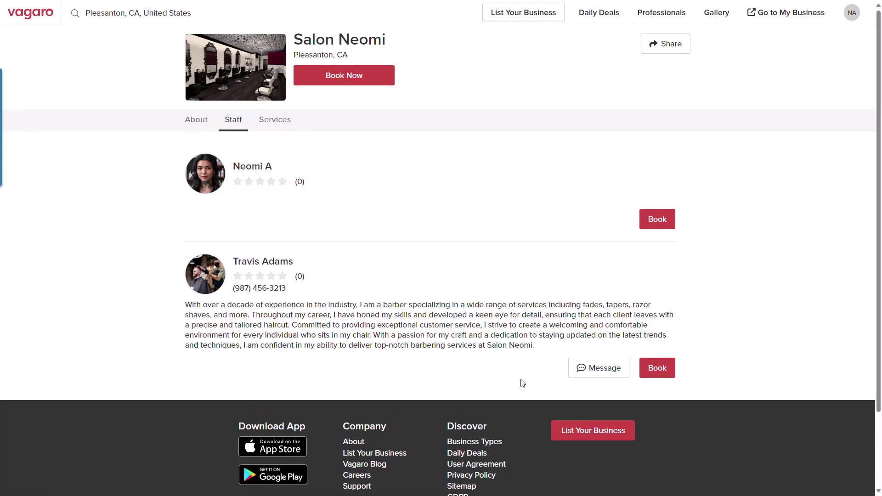
{"action": "left_click", "coordinate": [650, 369]}
{"action": "left_click", "coordinate": [303, 173]}
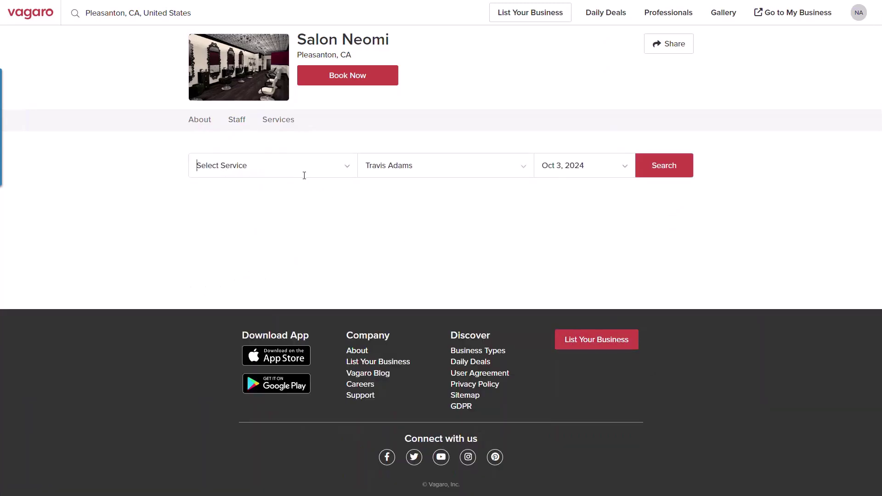
{"action": "left_click", "coordinate": [296, 234]}
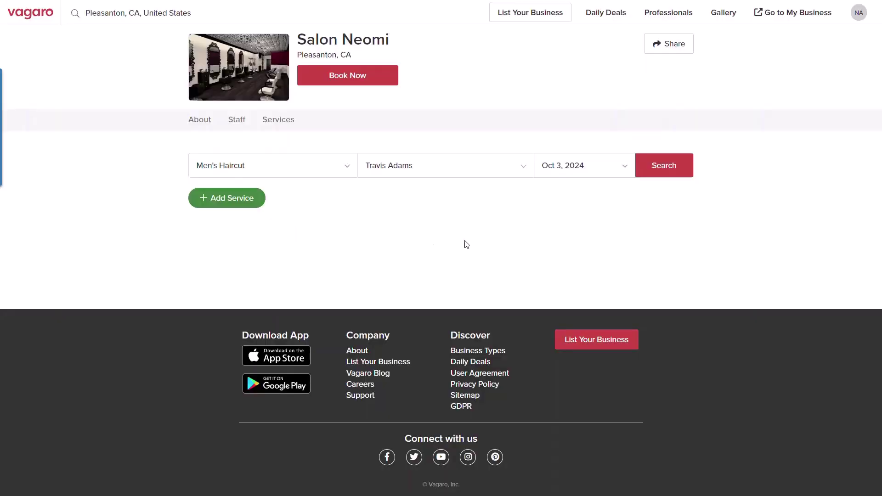
{"action": "left_click", "coordinate": [638, 176]}
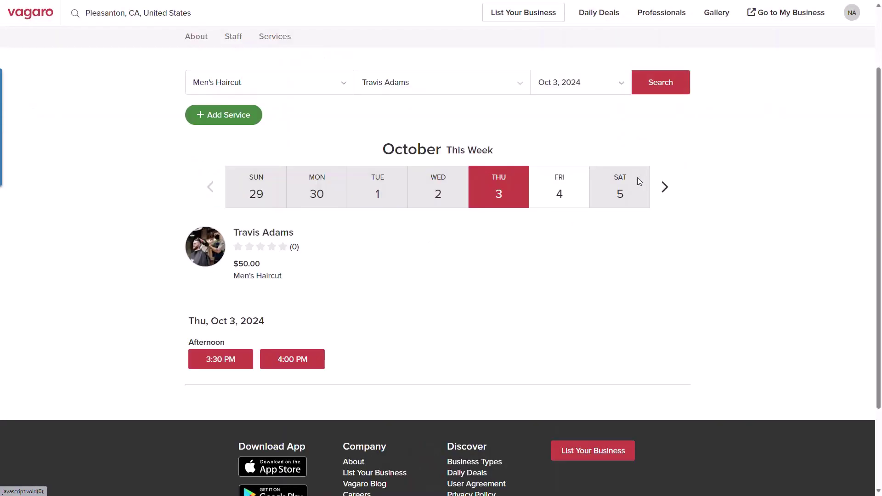
{"action": "left_click", "coordinate": [304, 359]}
{"action": "left_click", "coordinate": [355, 262]}
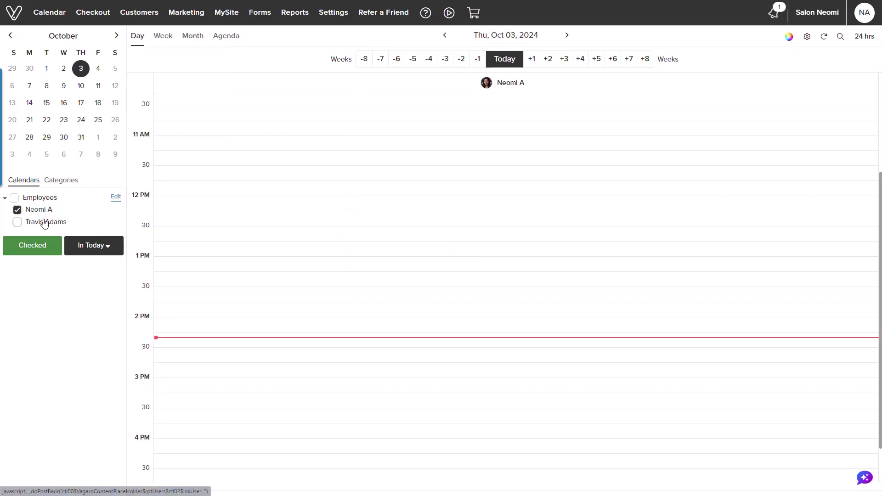
Step: Hide the owner's calendar and show only the new barber's column in the day view
{"action": "left_click", "coordinate": [17, 222]}
{"action": "left_click", "coordinate": [17, 210]}
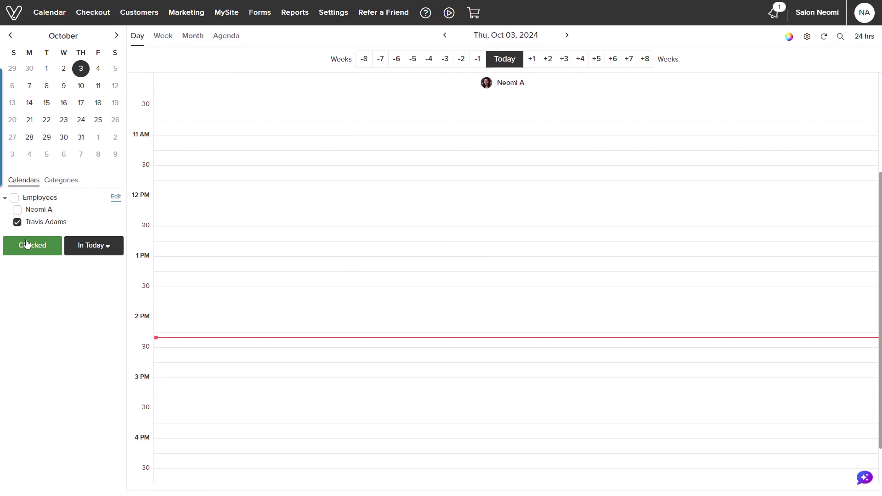
{"action": "left_click", "coordinate": [27, 248]}
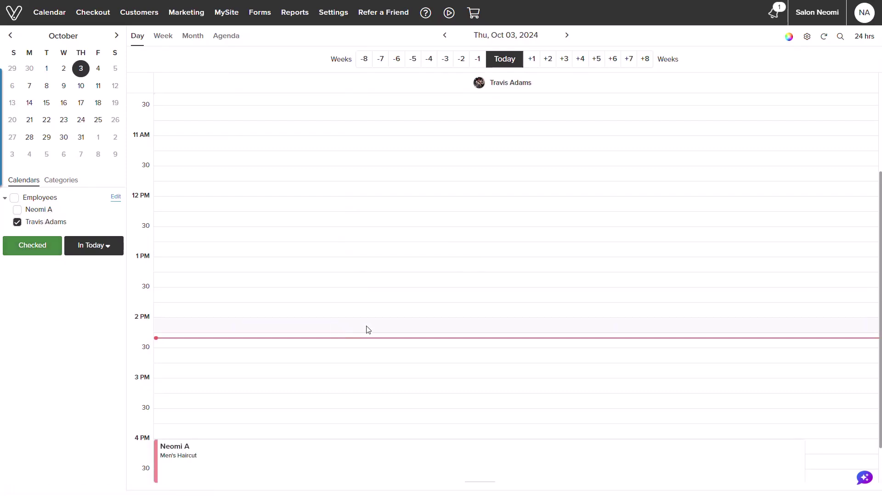